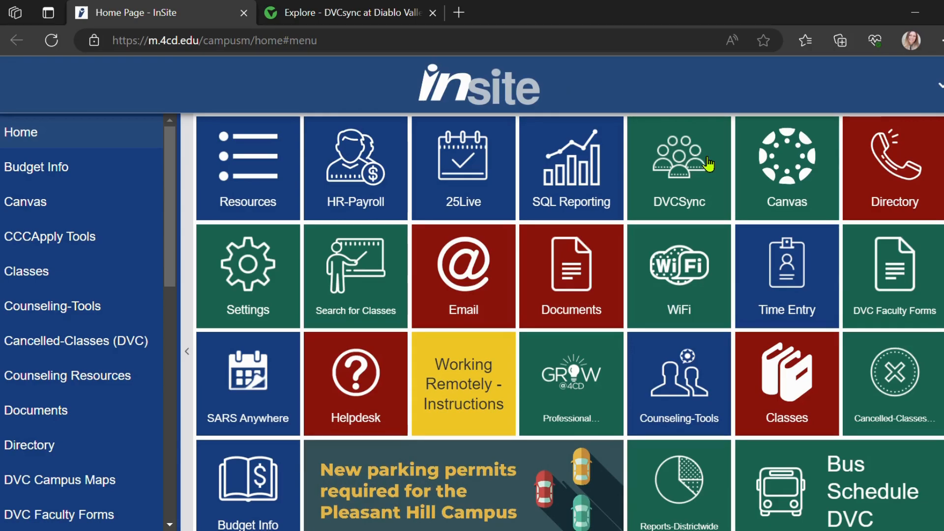
# Switch to DVCsync and start creating a new event from the Inter-Club Council's event management page.
pyautogui.click(390, 17)
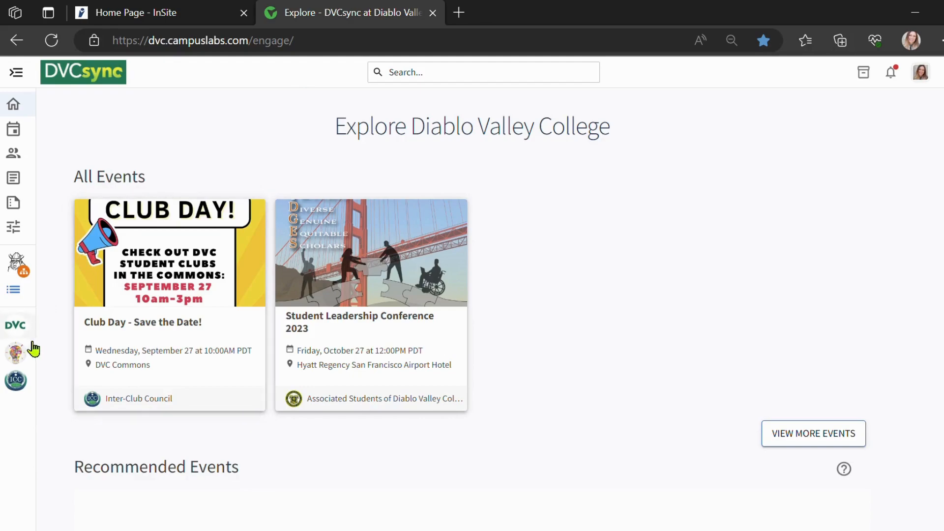
pyautogui.click(21, 386)
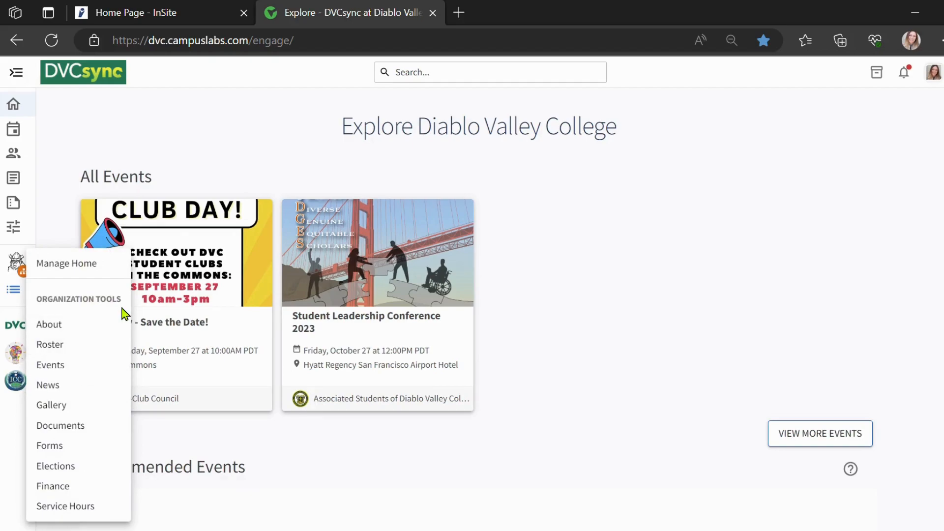
pyautogui.click(107, 365)
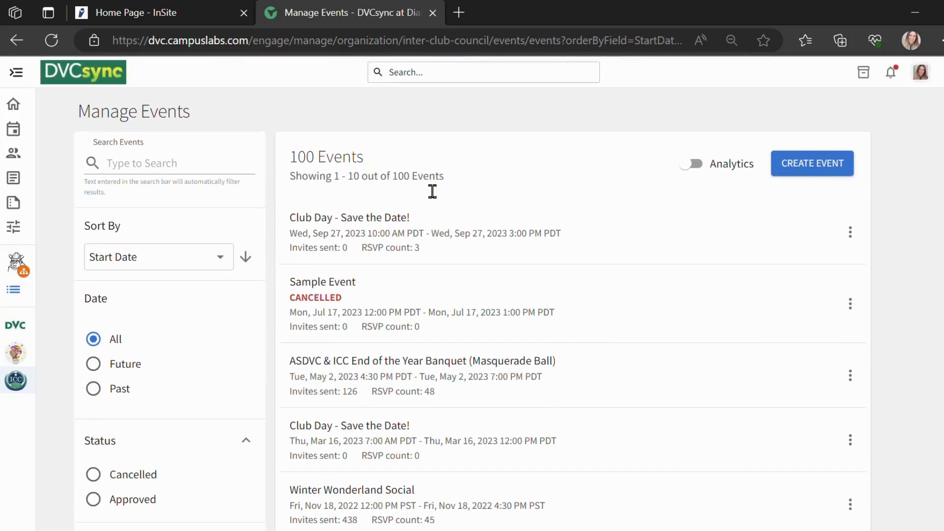
pyautogui.click(801, 173)
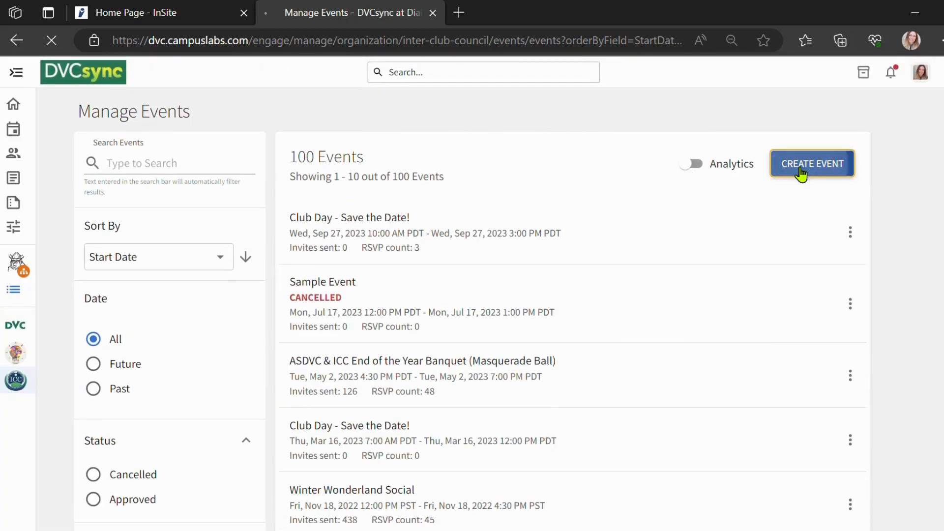
# Title the event "Sample Event", set its theme to Social, and enter a short description beginning "This is".
pyautogui.click(281, 245)
pyautogui.write('s')
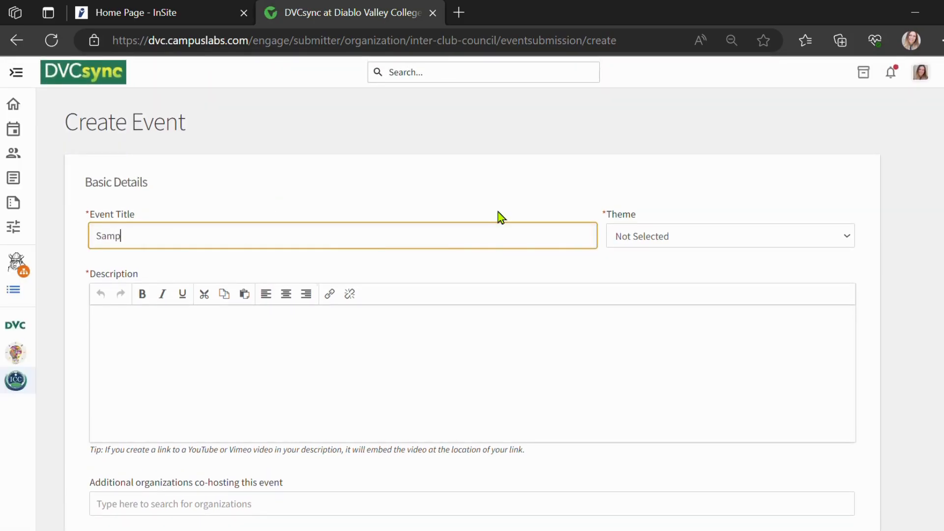
pyautogui.write('ample Event')
pyautogui.press('Tab')
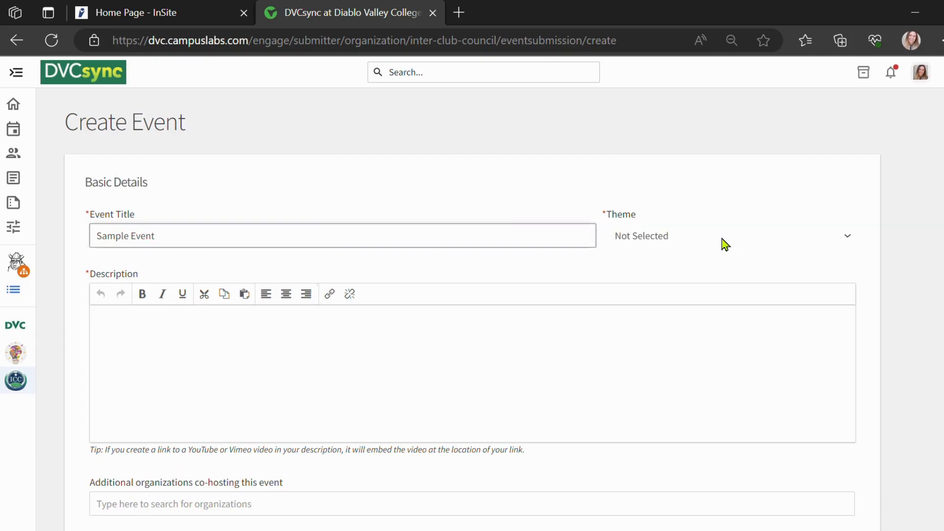
pyautogui.press('s')
pyautogui.click(329, 346)
pyautogui.write('This is great!')
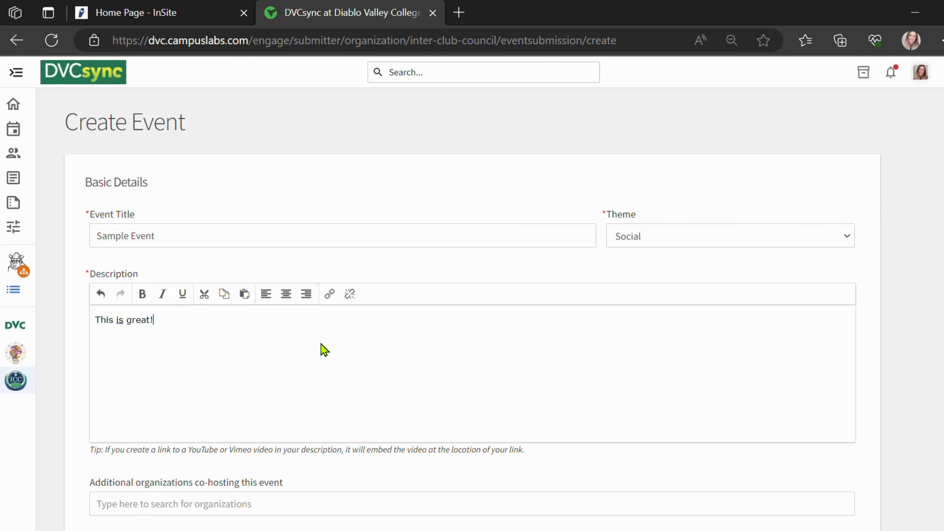
# Add the physical location "DVC Commons" to the event with the campus street address, city and state, and save it.
pyautogui.scroll(-7, 324, 350)
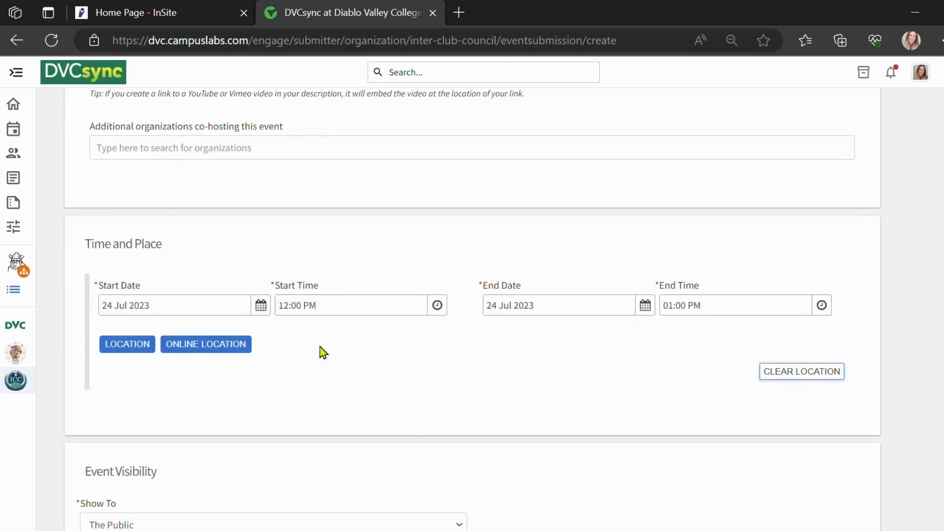
pyautogui.click(123, 347)
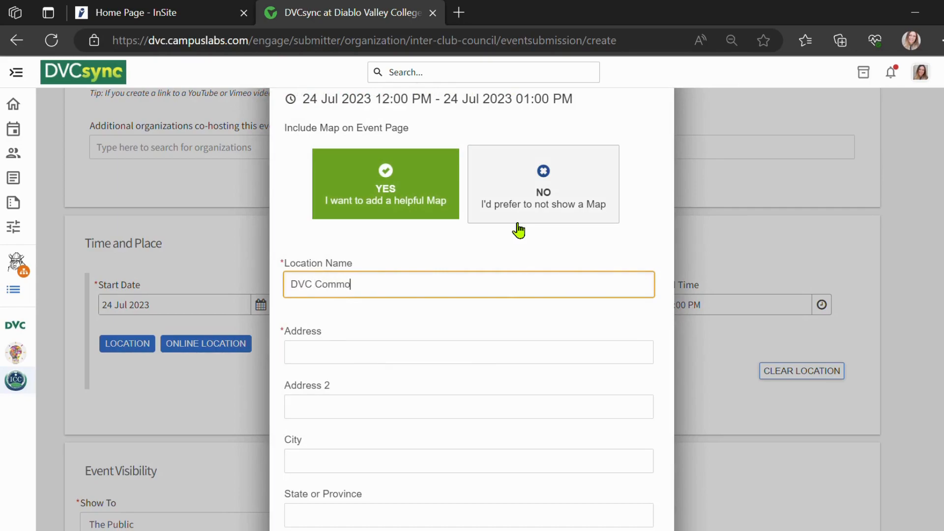
pyautogui.press('Tab')
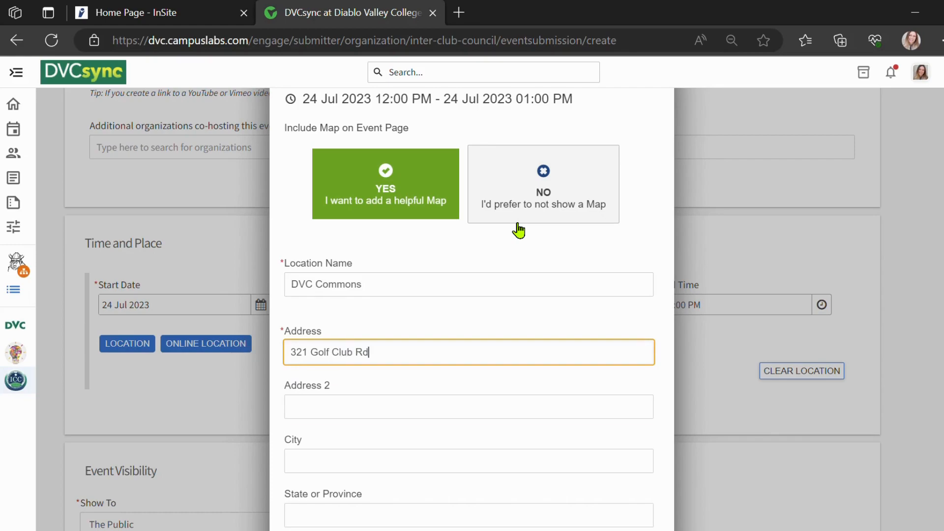
pyautogui.write('321 Golf Club Rd')
pyautogui.press('Tab')
pyautogui.press('Tab')
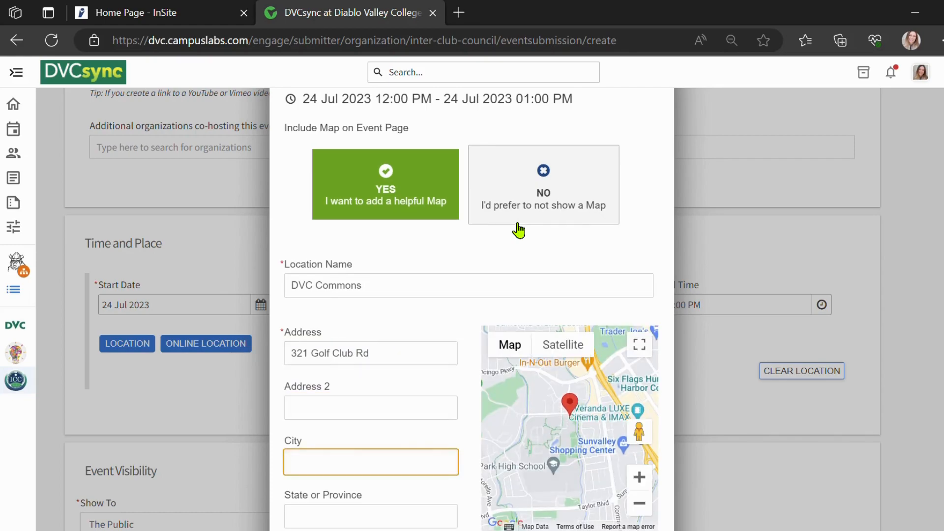
pyautogui.write('Pleasant Hill')
pyautogui.press('Tab')
pyautogui.write('CA')
pyautogui.scroll(-3, 517, 309)
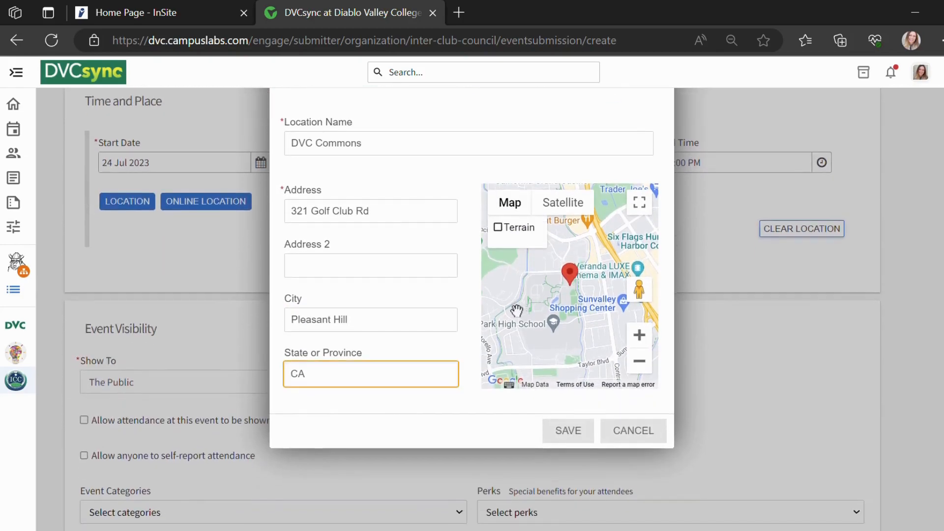
pyautogui.click(566, 432)
# Set the event's visibility to "Students & staff at DVCsync at Diablo Valley College".
pyautogui.scroll(-1, 565, 432)
pyautogui.scroll(-1, 567, 433)
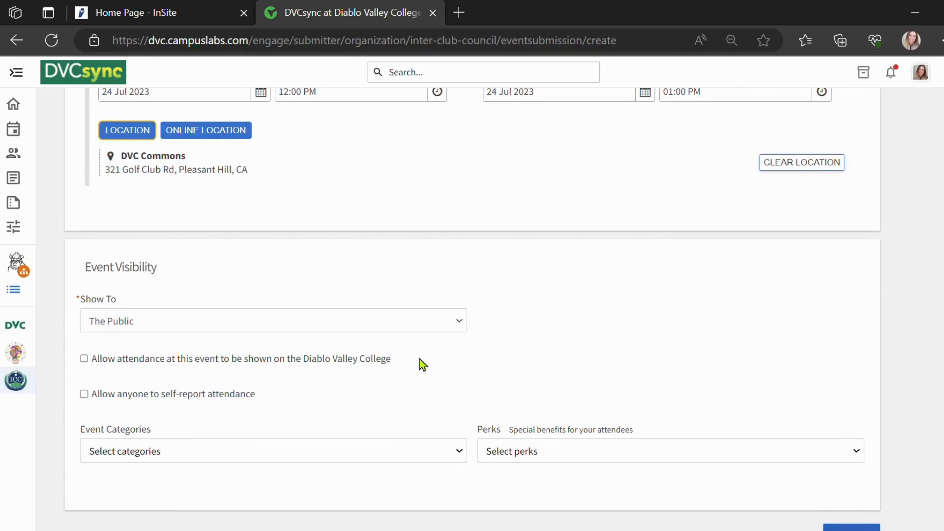
pyautogui.click(405, 323)
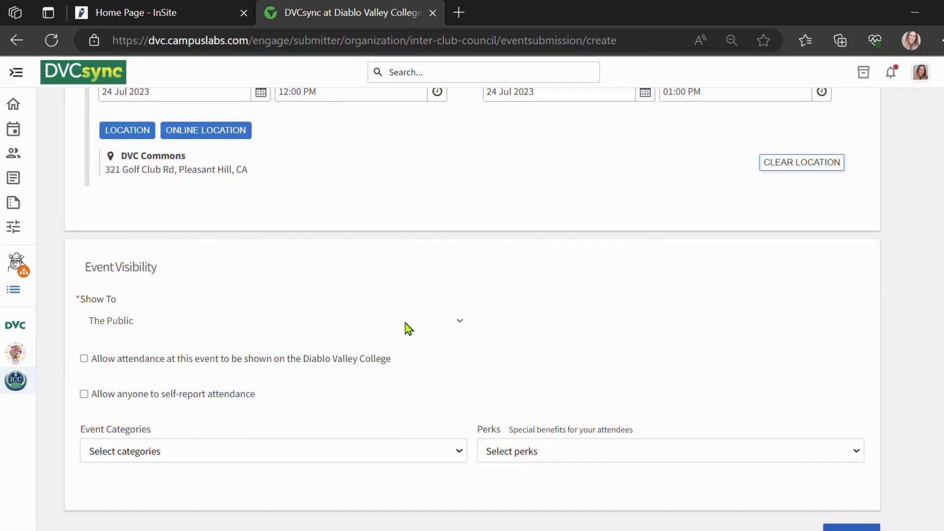
pyautogui.click(399, 361)
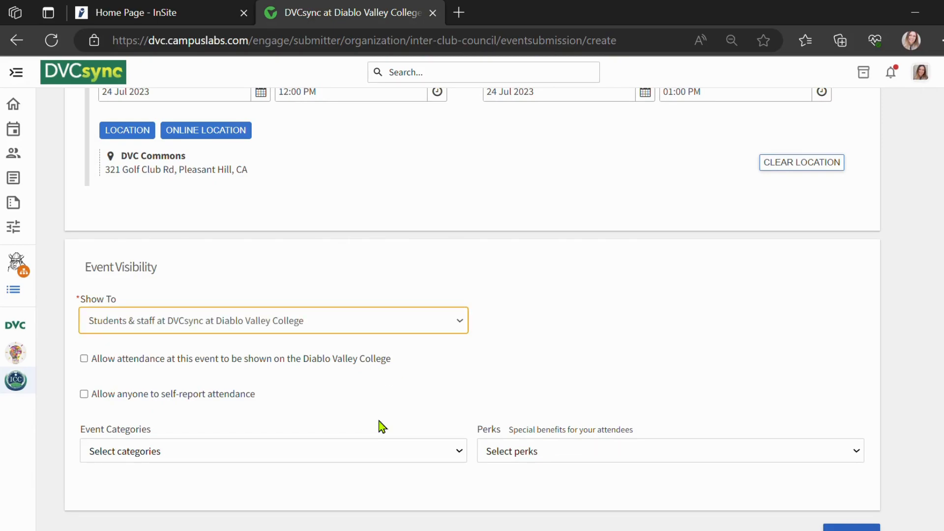
# Assign the Social event category, choose a perk for attendees, and continue to the RSVP settings.
pyautogui.click(384, 452)
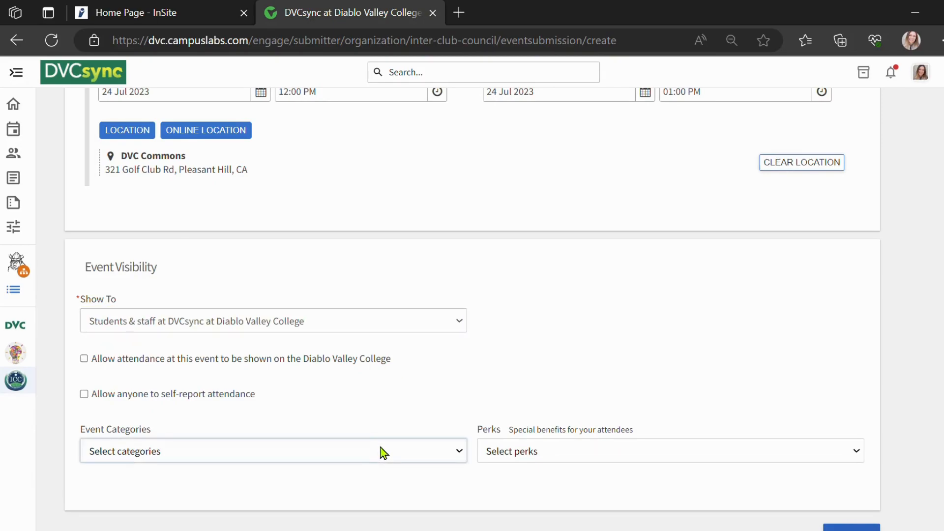
pyautogui.click(381, 414)
pyautogui.click(543, 453)
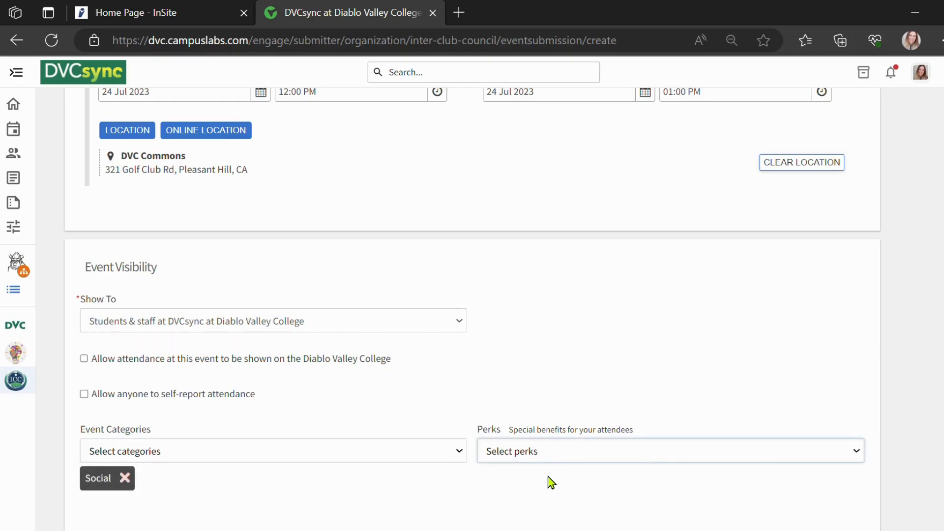
pyautogui.click(549, 494)
pyautogui.scroll(-1, 621, 483)
pyautogui.click(857, 500)
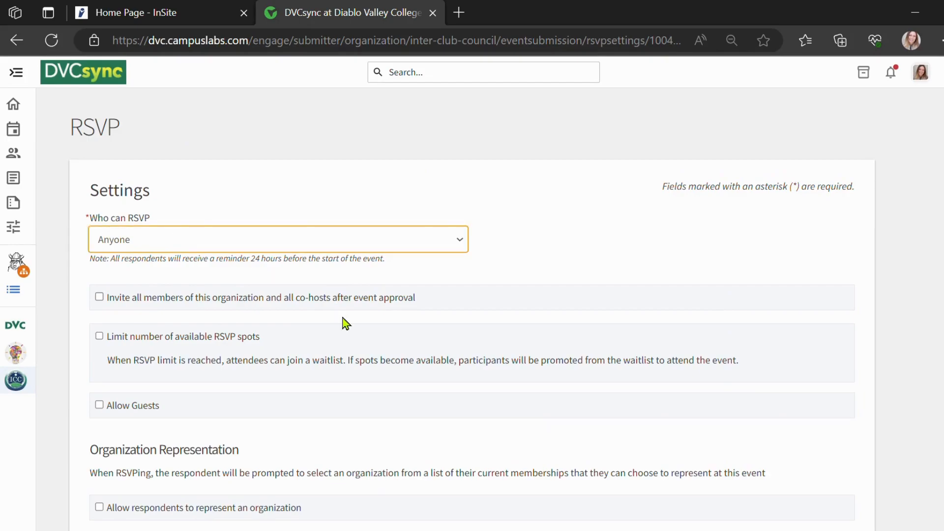
# Keep the RSVP settings open to Anyone with no custom questions, and continue to Post Event Feedback.
pyautogui.scroll(-3, 343, 322)
pyautogui.scroll(-6, 344, 322)
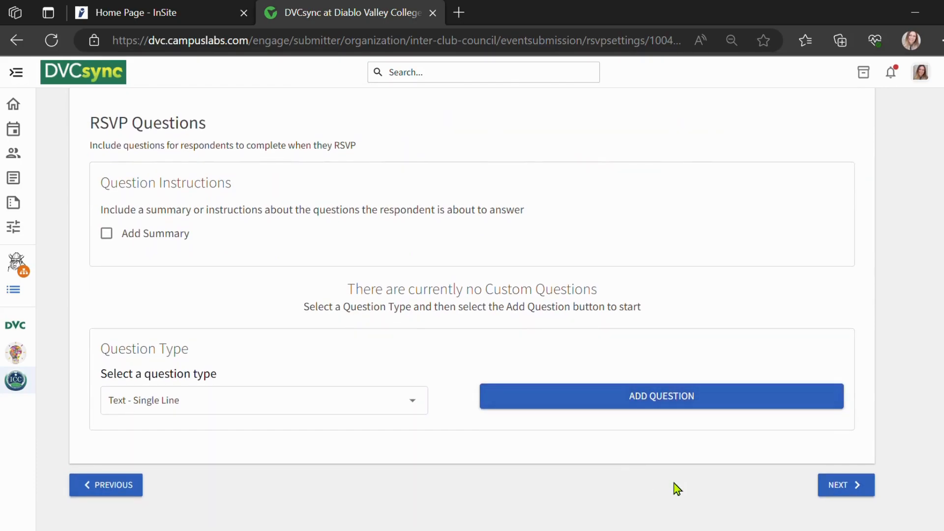
pyautogui.click(830, 493)
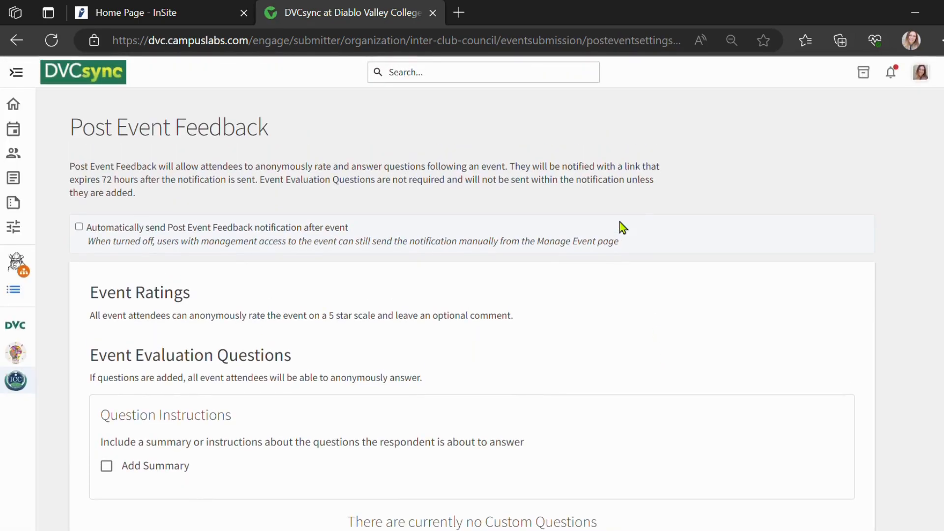
# Go through the Post Event Feedback options and continue to the event cover photo.
pyautogui.scroll(-1, 621, 227)
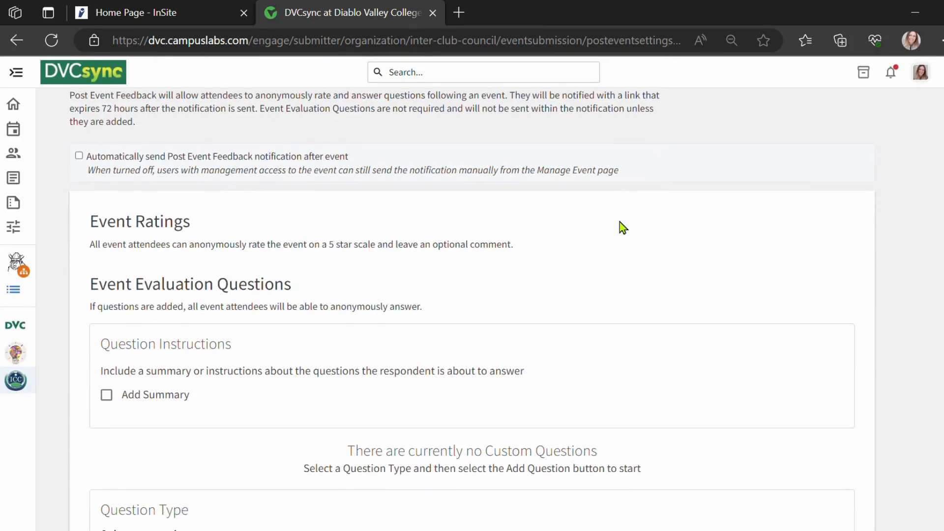
pyautogui.scroll(-1, 622, 227)
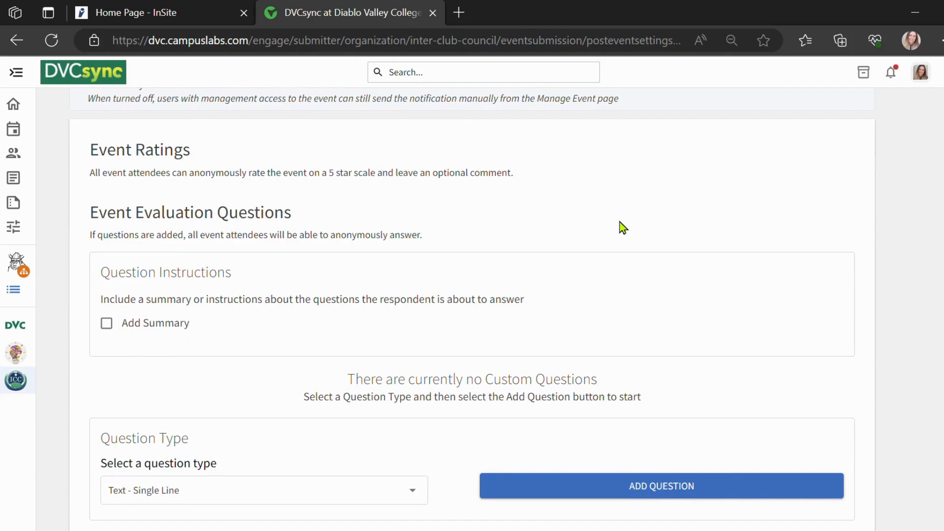
pyautogui.scroll(-1, 622, 228)
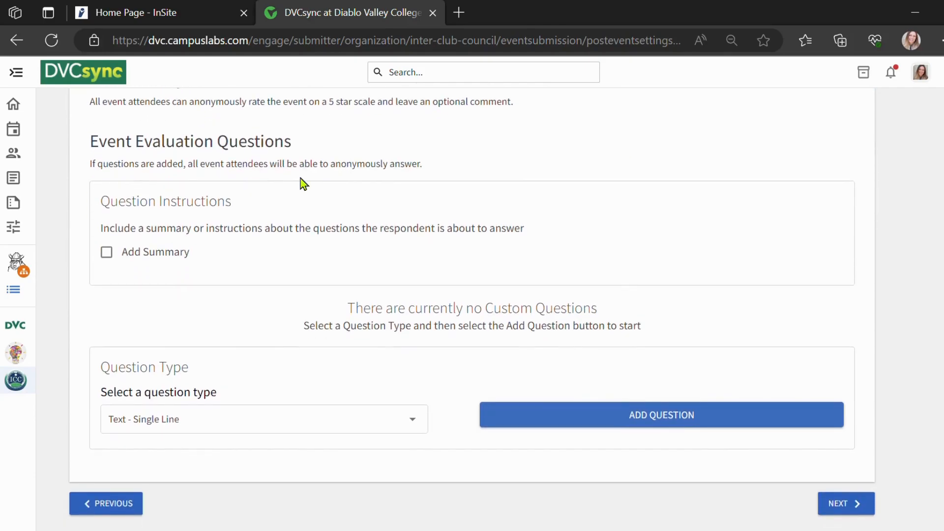
pyautogui.click(530, 426)
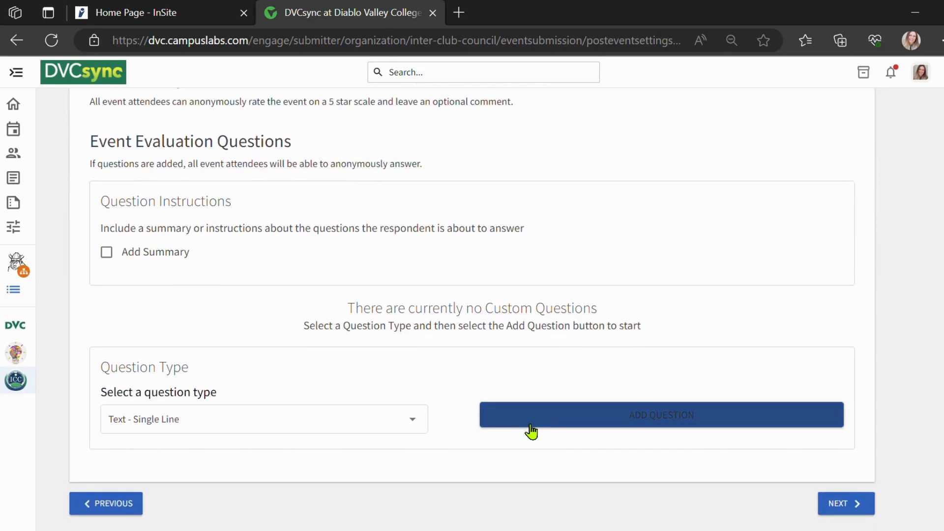
pyautogui.click(857, 506)
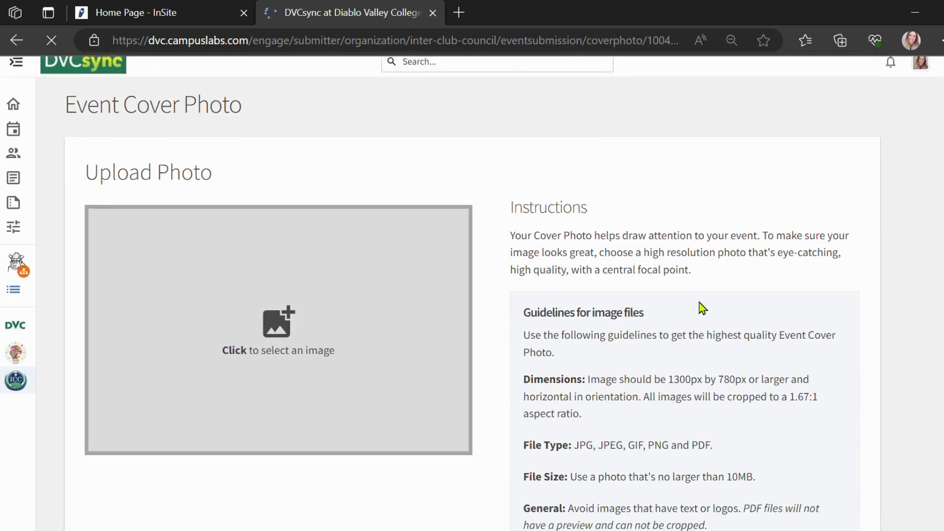
# Examine the cover photo guidelines for image dimensions, file type, file size and content.
pyautogui.scroll(-1, 545, 362)
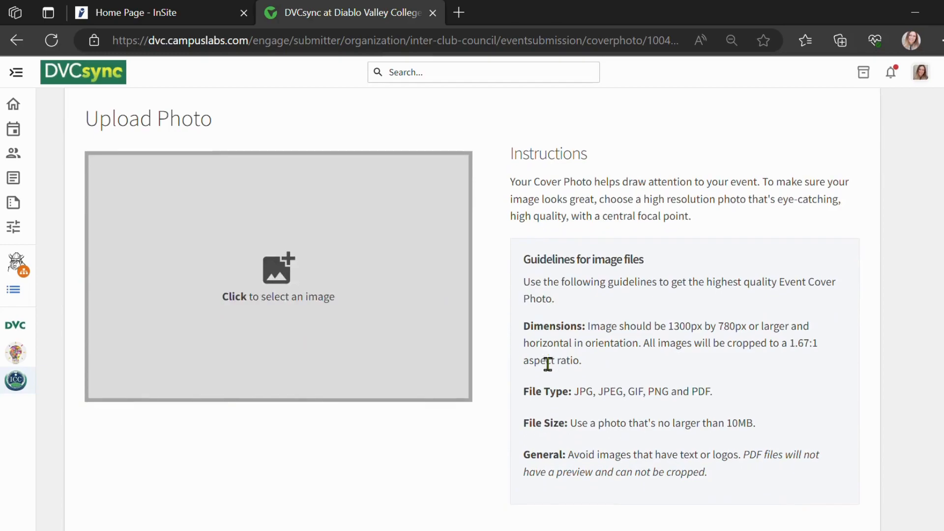
pyautogui.moveTo(536, 275); pyautogui.dragTo(735, 495)
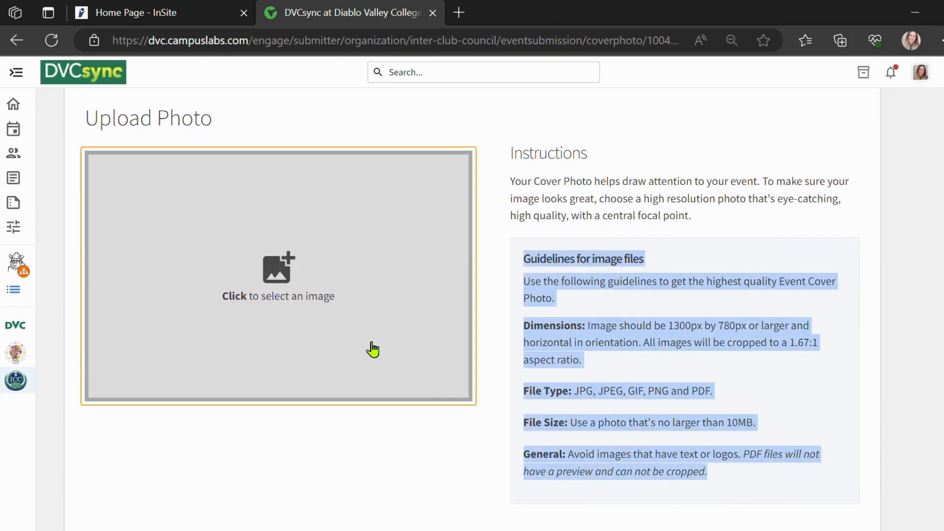
pyautogui.scroll(-1, 373, 349)
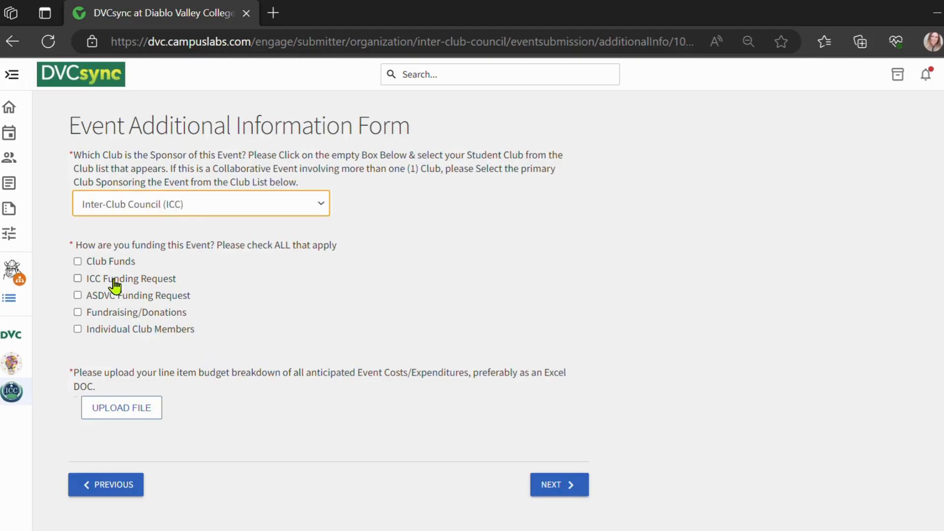
# Mark ICC Funding Request as the event's funding source and upload "Sample Event Budget.pdf" as the budget breakdown.
pyautogui.click(78, 279)
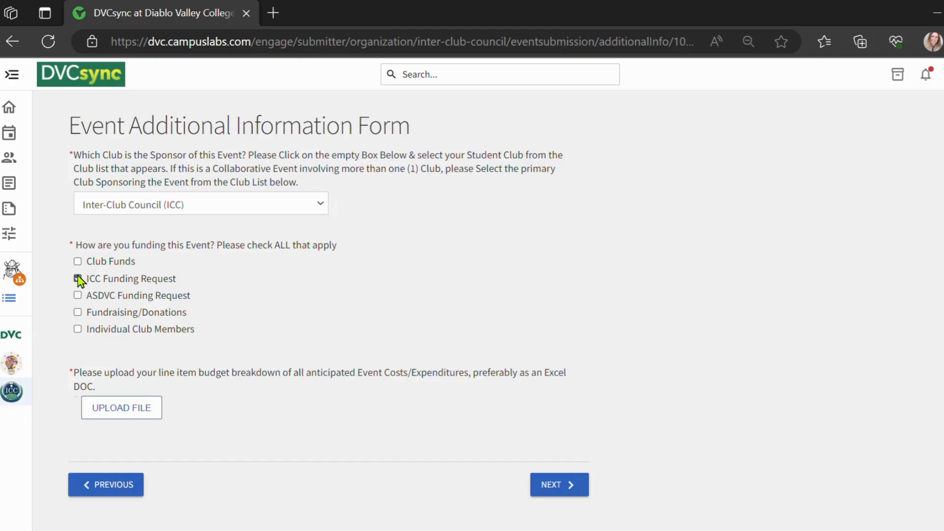
pyautogui.click(141, 416)
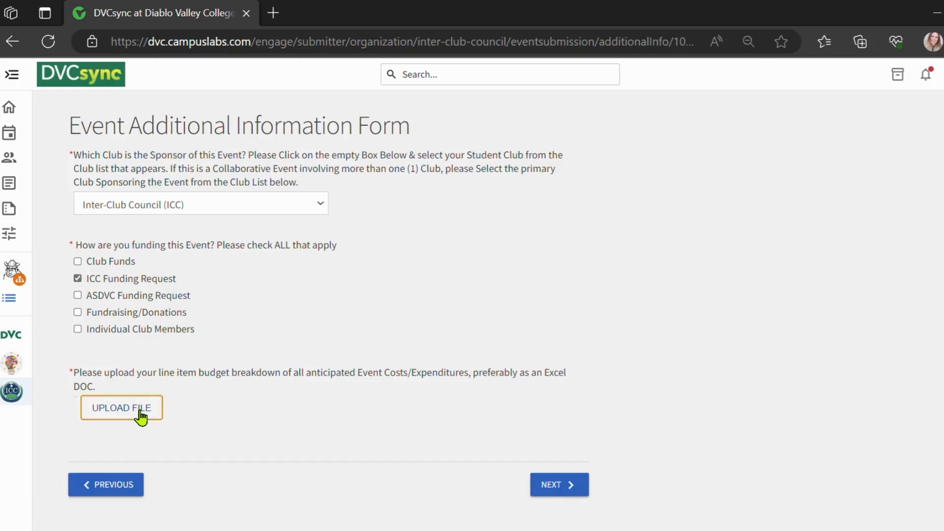
pyautogui.click(416, 265)
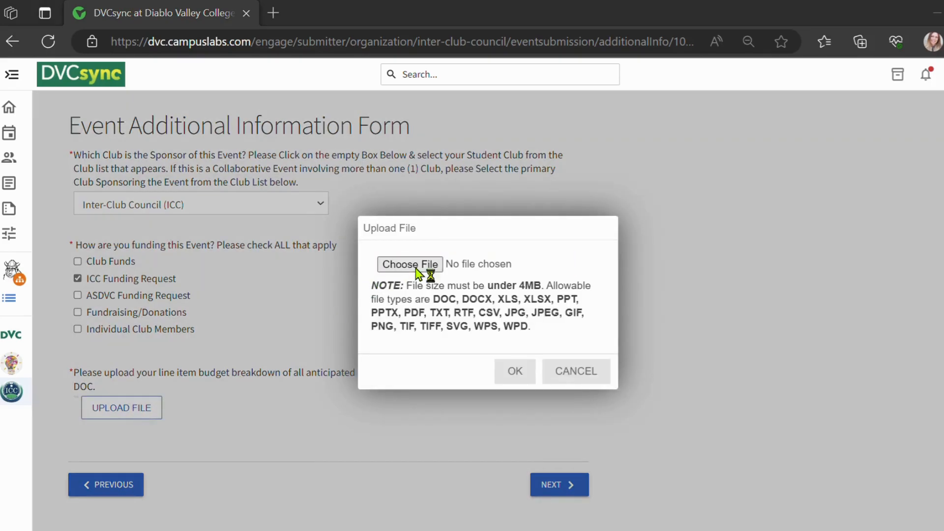
pyautogui.doubleClick(233, 295)
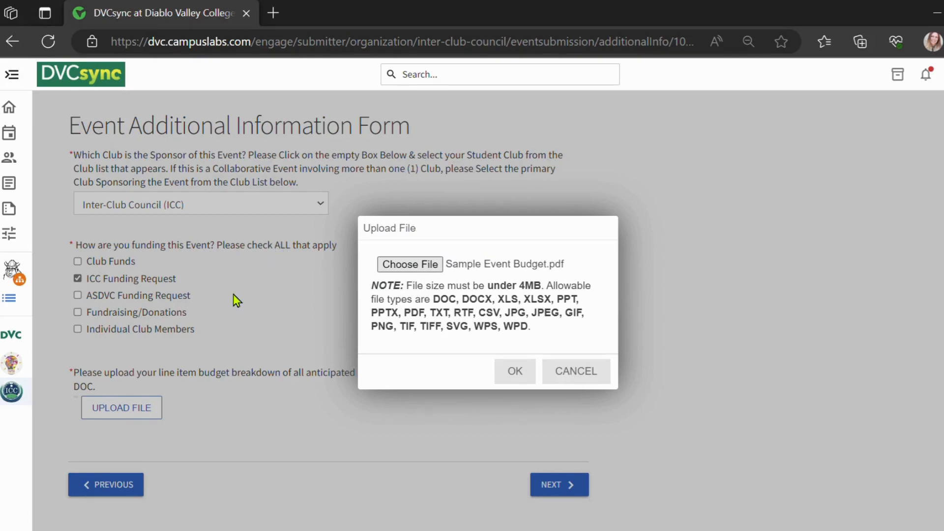
pyautogui.click(518, 376)
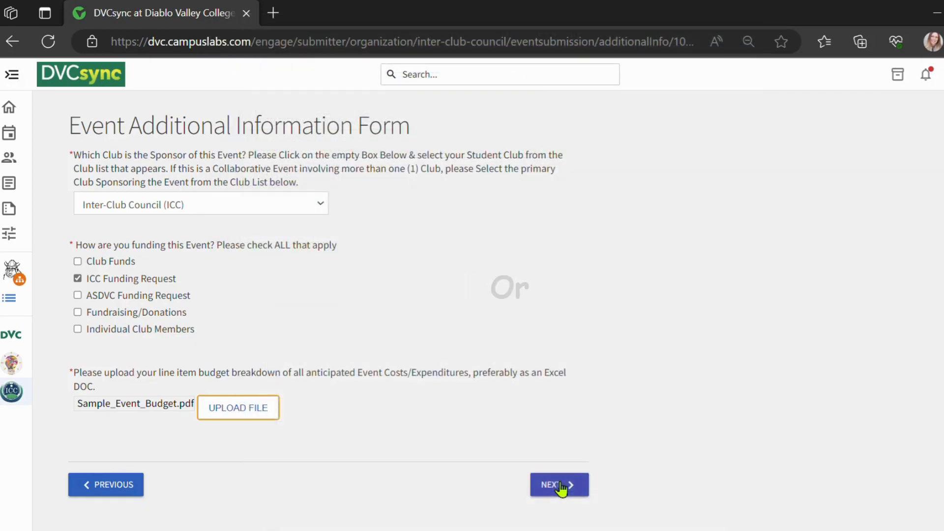
# Continue to the event submission review and submit the event.
pyautogui.click(560, 486)
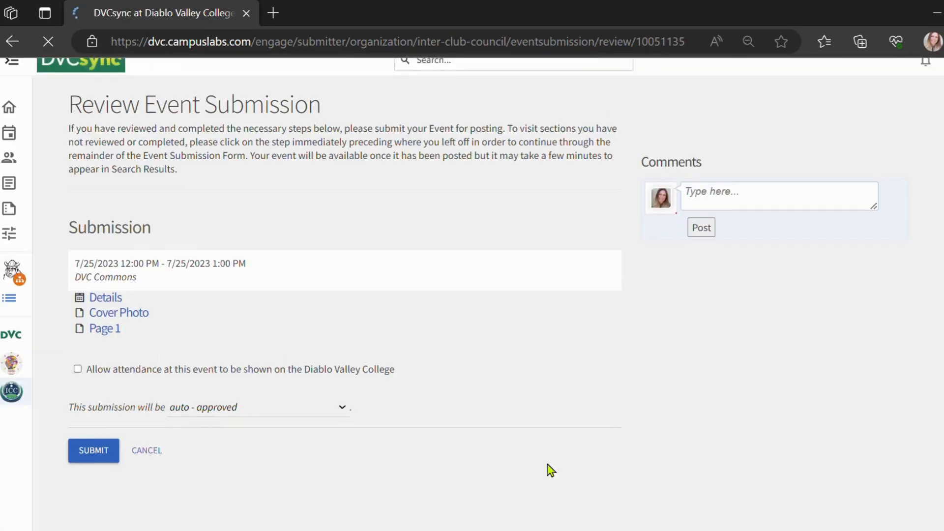
pyautogui.moveTo(61, 128); pyautogui.dragTo(331, 134)
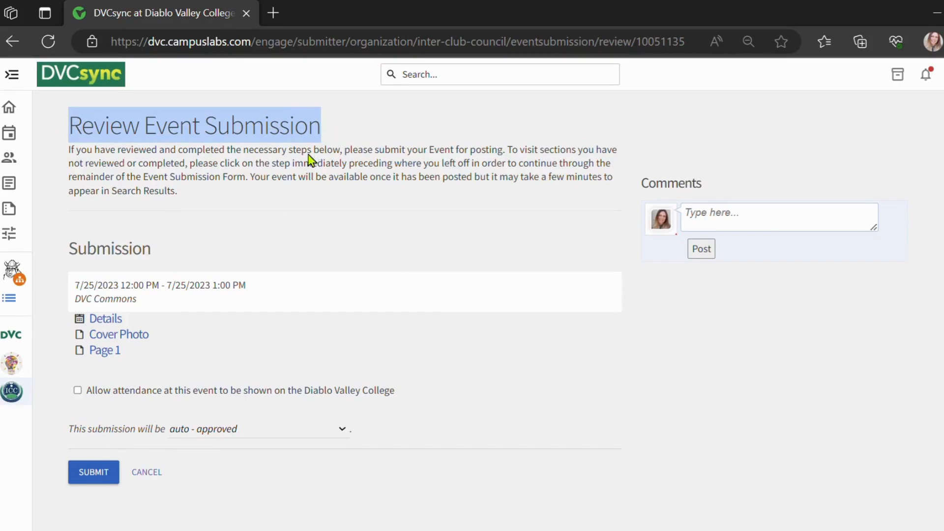
pyautogui.click(101, 473)
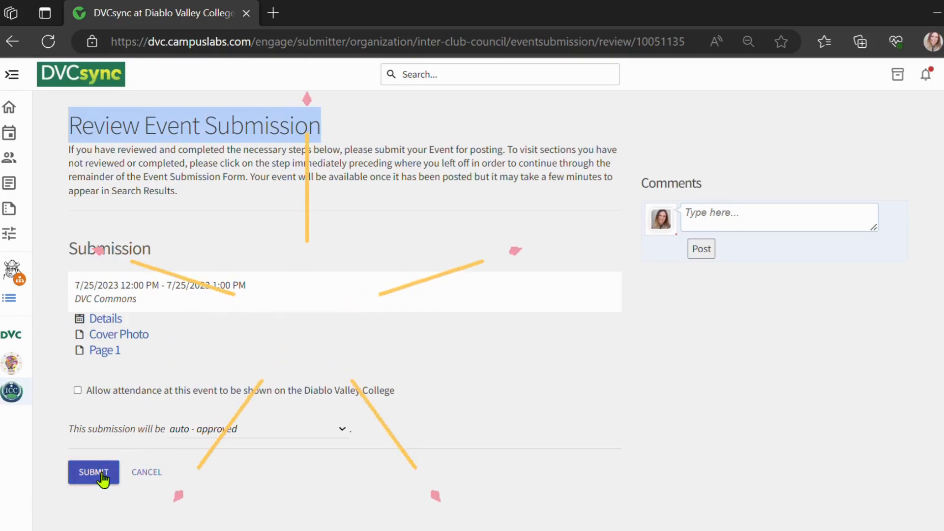